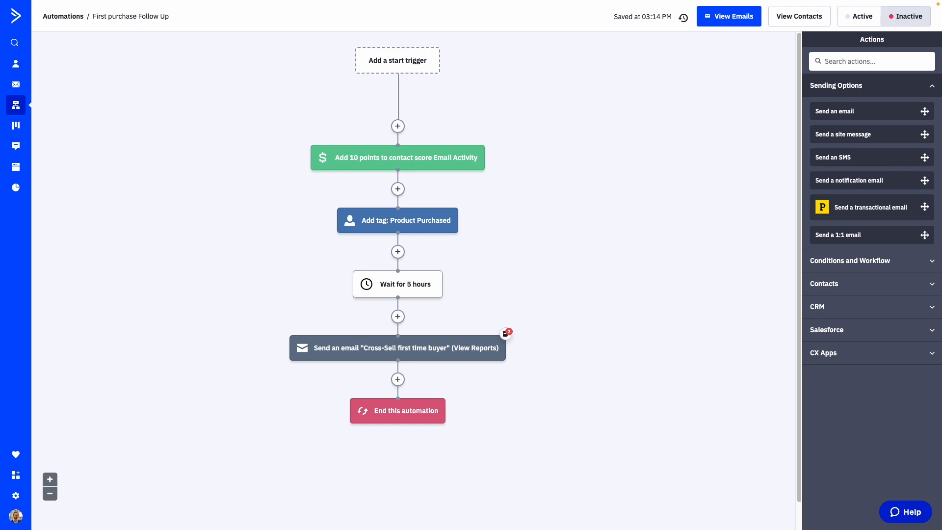
Add a start trigger to the automation for contacts opening or reading a transactional email
{"action": "left_click", "coordinate": [394, 62]}
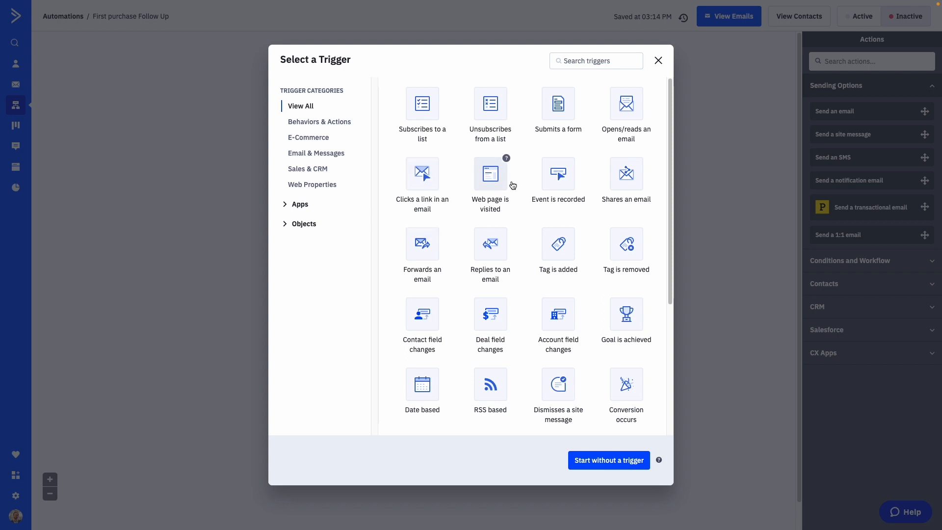
{"action": "left_click", "coordinate": [627, 111]}
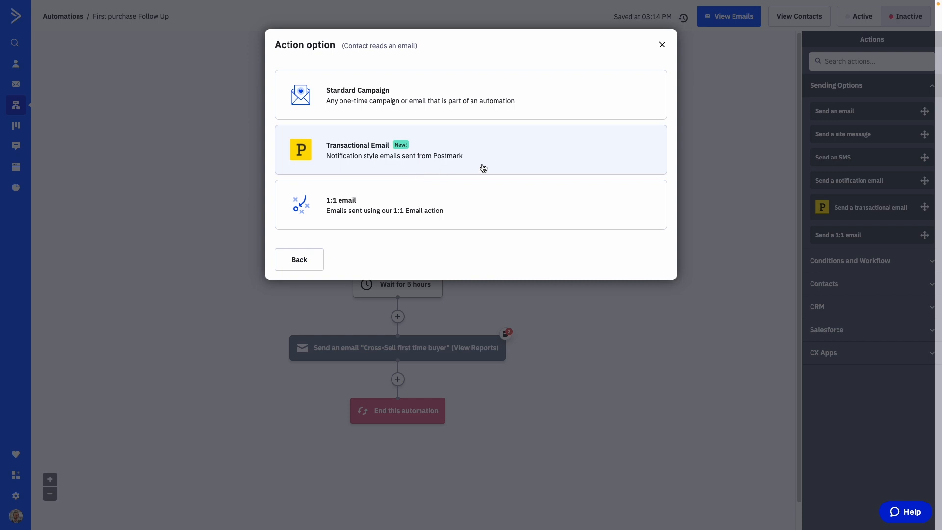
{"action": "left_click", "coordinate": [445, 155]}
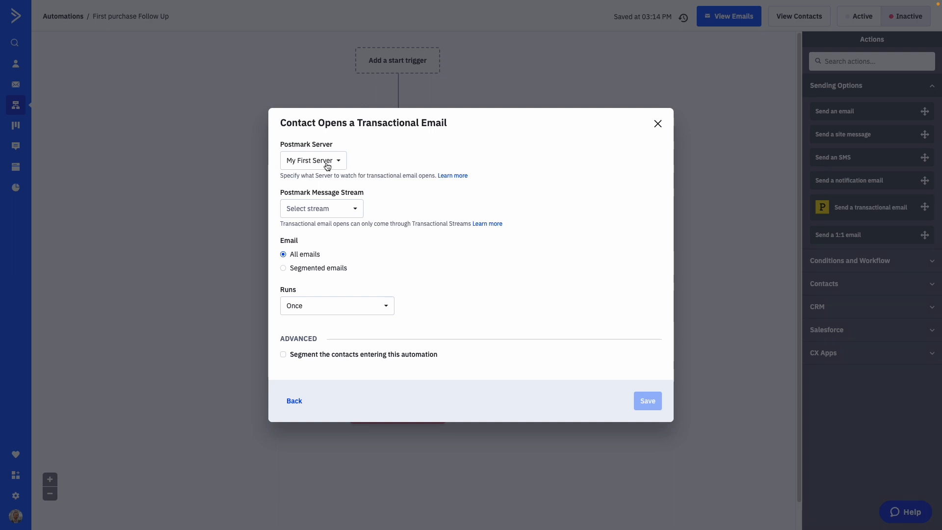
Set the trigger's Postmark message stream to Default Transactional Stream
{"action": "left_click", "coordinate": [319, 209]}
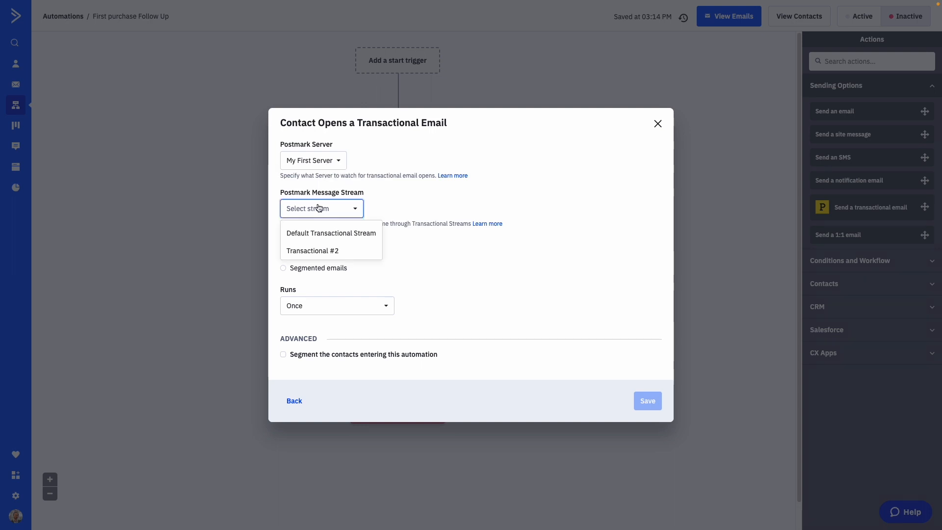
{"action": "left_click", "coordinate": [320, 234]}
{"action": "left_click", "coordinate": [320, 254]}
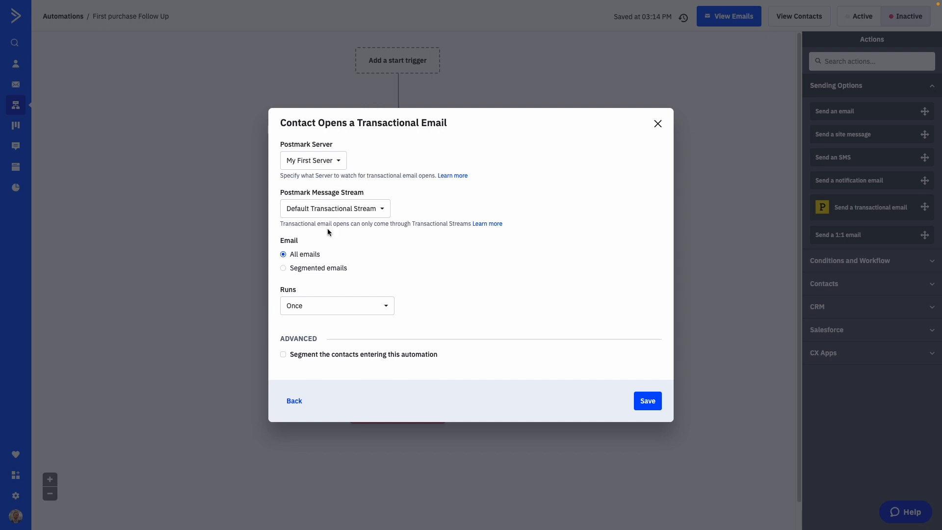
Switch the trigger to segmented emails and show the available segment conditions
{"action": "left_click", "coordinate": [302, 270]}
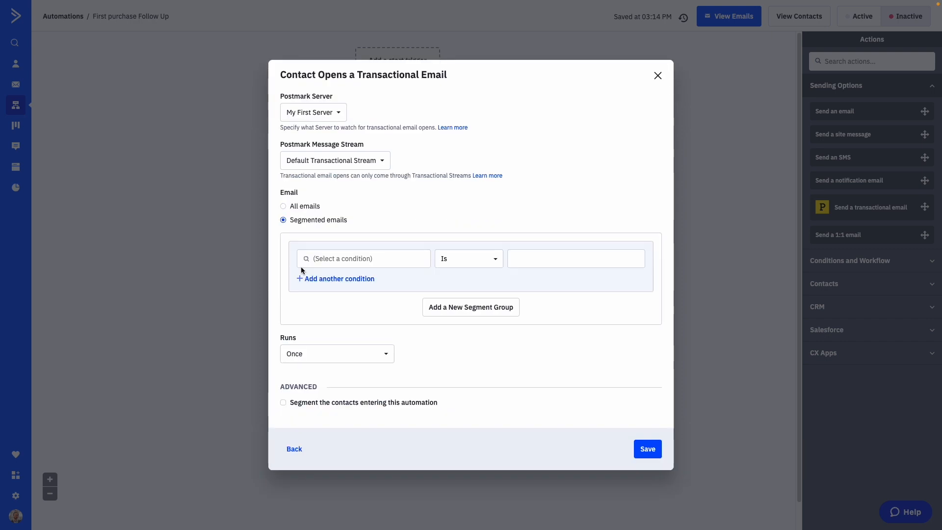
{"action": "left_click", "coordinate": [341, 259]}
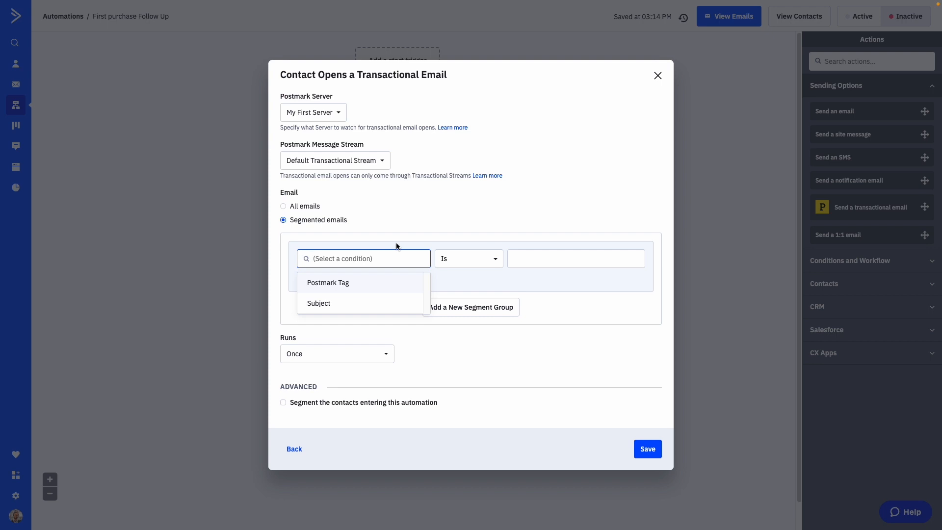
Apply the trigger to all emails and save it
{"action": "left_click", "coordinate": [283, 207]}
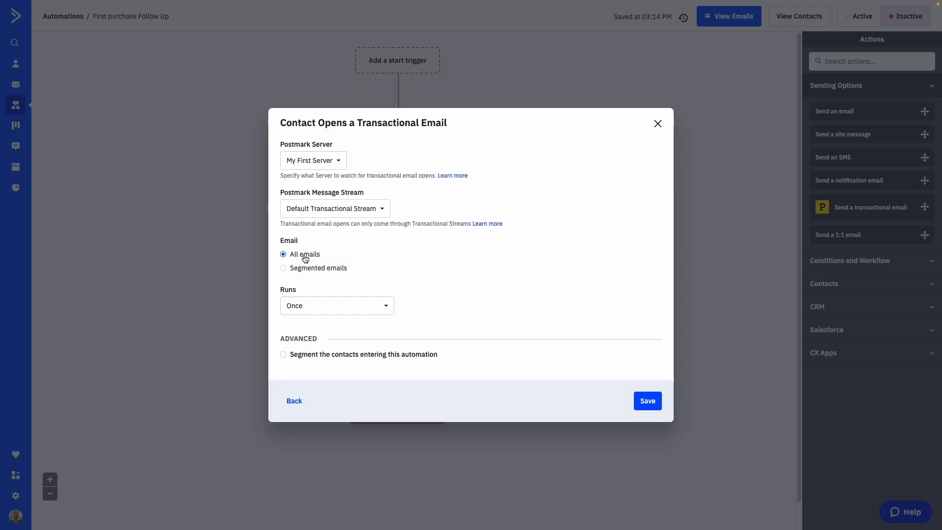
{"action": "left_click", "coordinate": [648, 401]}
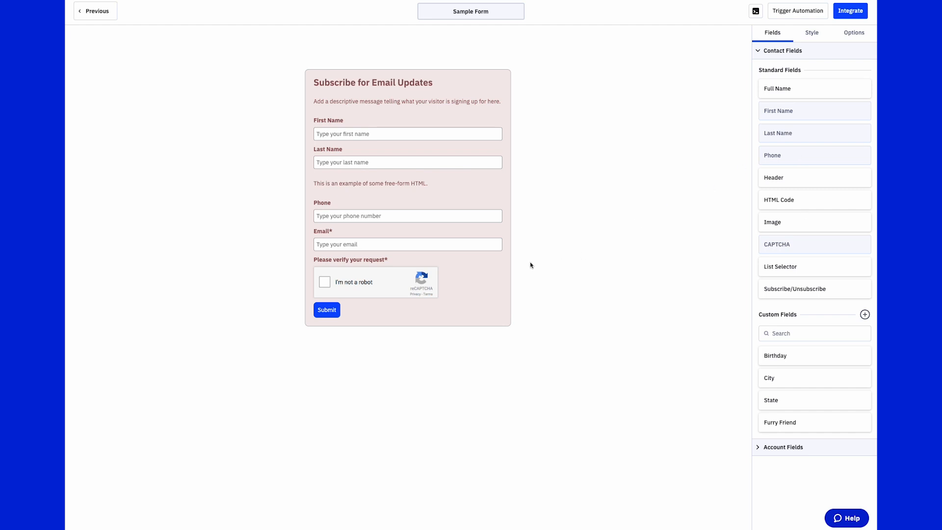
Show the Sample Form's custom CSS editor and make its pane taller
{"action": "left_click", "coordinate": [756, 11]}
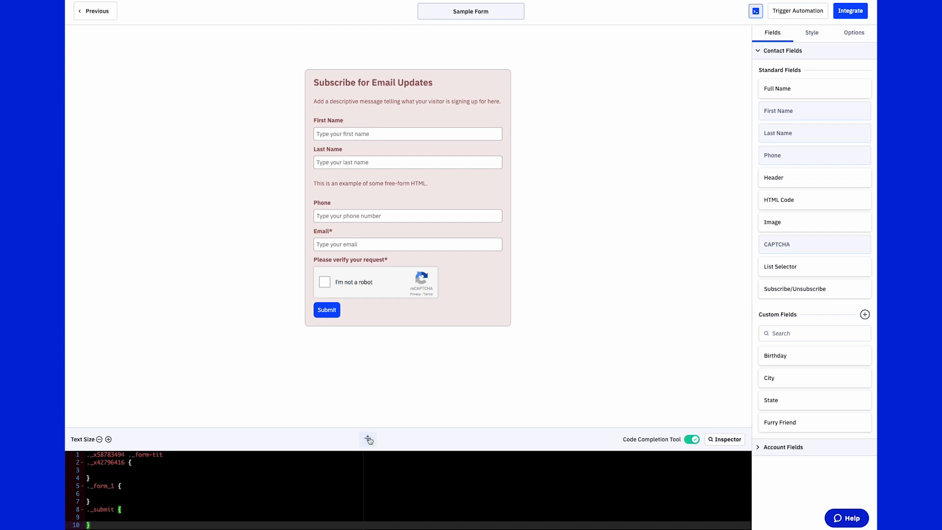
{"action": "left_click_drag", "start_coordinate": [369, 440], "coordinate": [382, 398]}
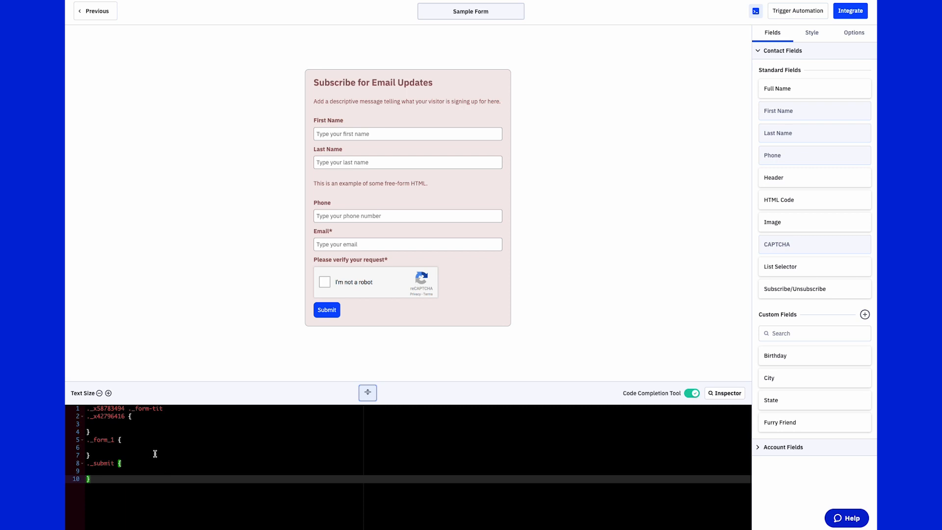
Try out larger and smaller text sizes for the code in the CSS editor
{"action": "left_click", "coordinate": [108, 394]}
{"action": "left_click", "coordinate": [100, 394]}
{"action": "left_click", "coordinate": [108, 393]}
{"action": "left_click", "coordinate": [101, 394]}
{"action": "left_click", "coordinate": [108, 394]}
{"action": "left_click", "coordinate": [100, 393]}
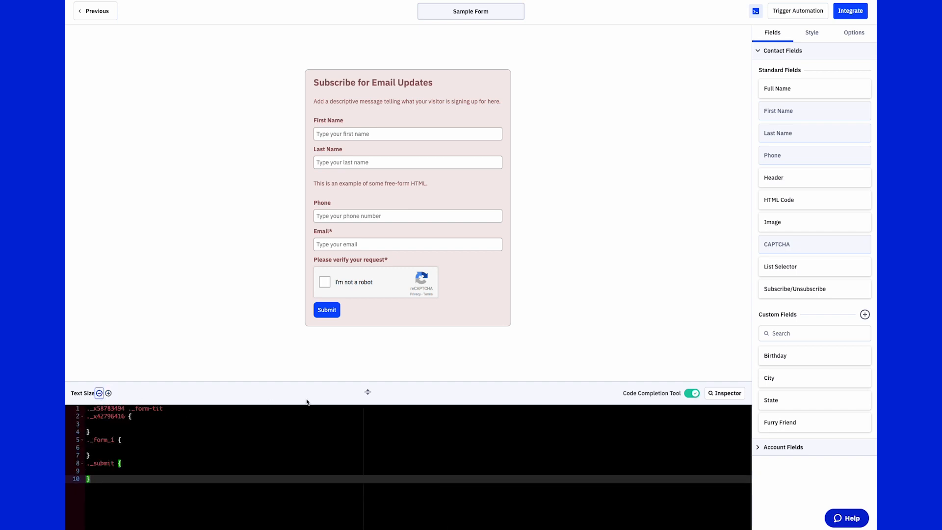
Turn on the form element inspector and add a width of 100% to the ._submit rule in the custom CSS
{"action": "left_click", "coordinate": [727, 394]}
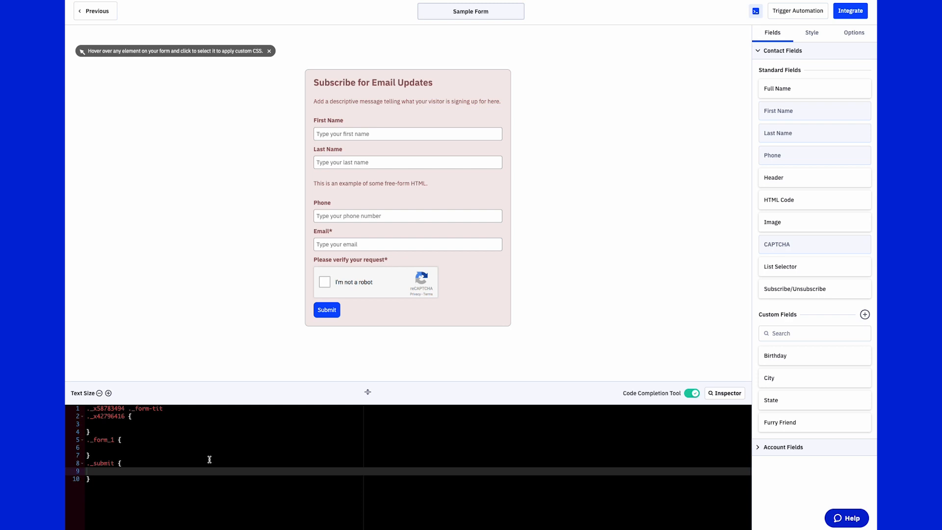
{"action": "type", "text": "width"}
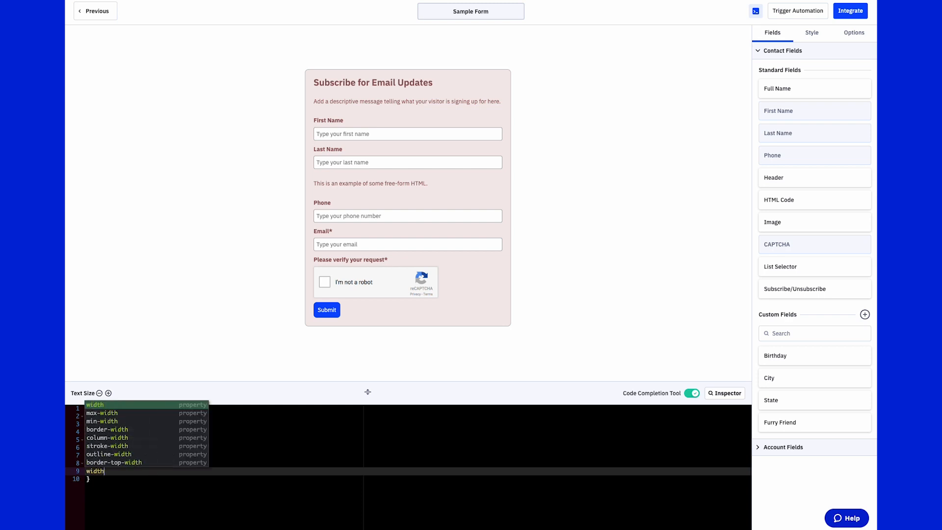
{"action": "key", "text": "Return"}
{"action": "type", "text": "100%;"}
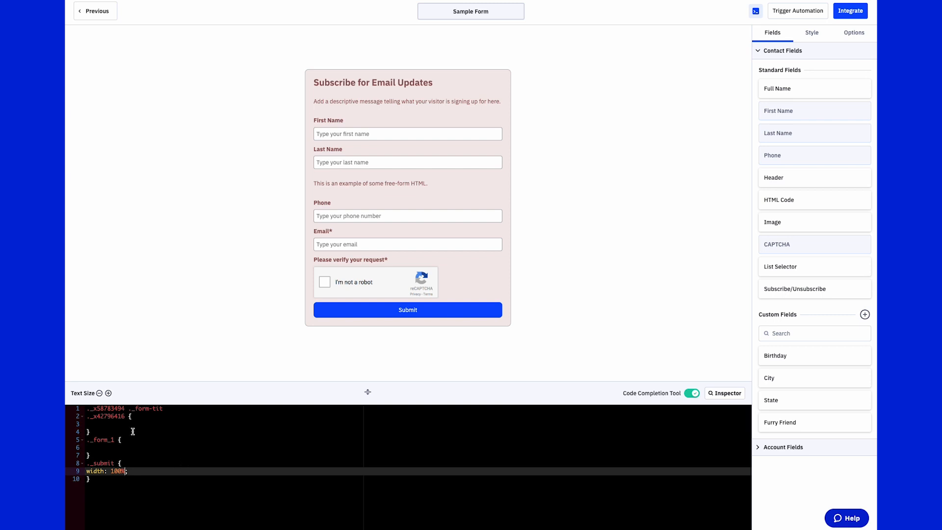
Enter "text" on a new line below the width property in the ._submit rule, dismissing the code suggestions
{"action": "key", "text": "Return"}
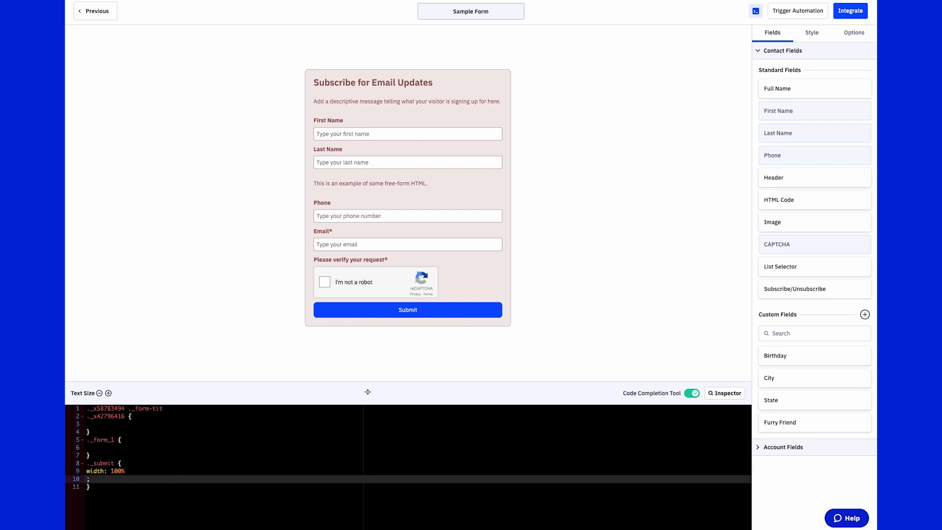
{"action": "type", "text": "text"}
{"action": "key", "text": "Escape"}
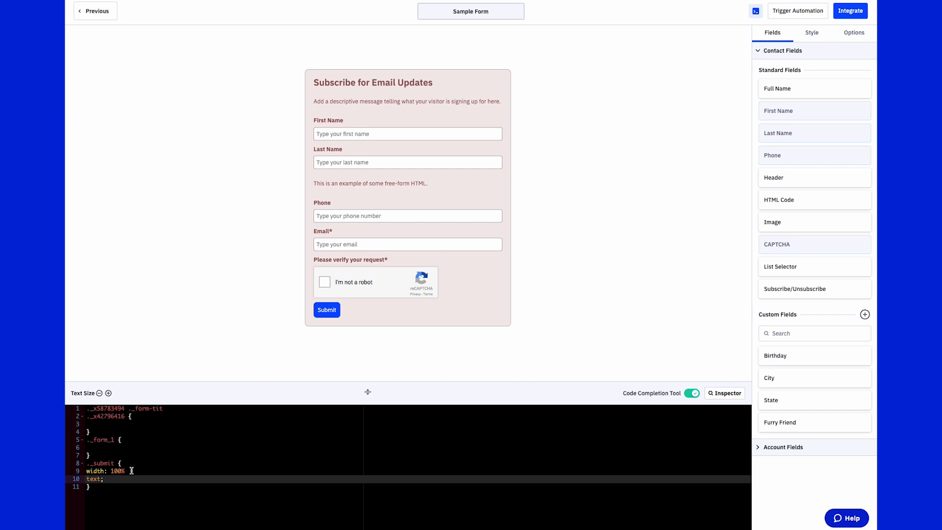
Try folding and unfolding the ._form_1 rule in the CSS editor, leaving it collapsed
{"action": "left_click", "coordinate": [82, 440]}
{"action": "left_click", "coordinate": [82, 440]}
{"action": "left_click", "coordinate": [82, 440]}
{"action": "left_click", "coordinate": [82, 440]}
{"action": "left_click", "coordinate": [82, 441]}
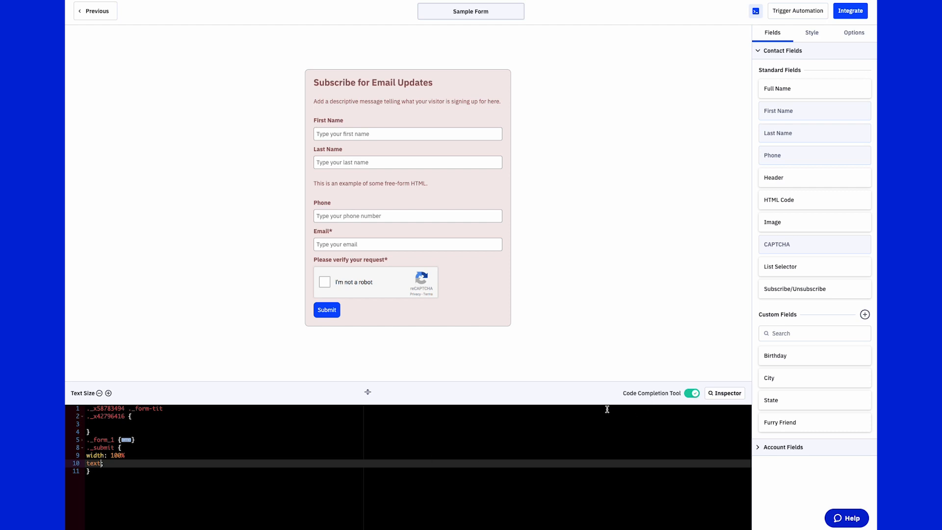
{"action": "mouse_move", "coordinate": [487, 272]}
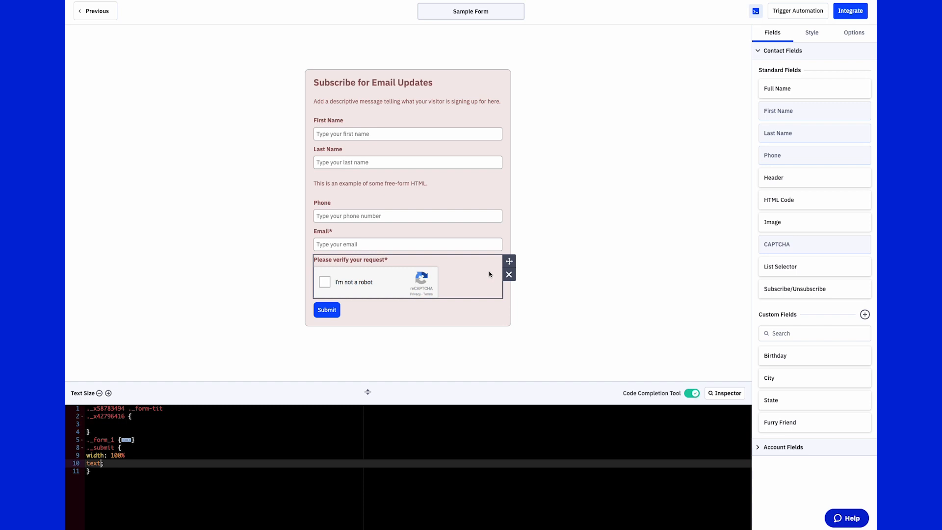